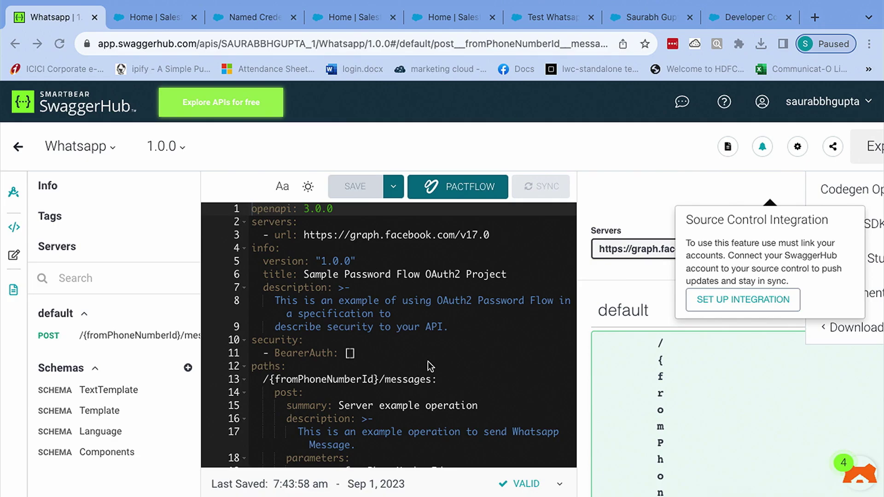
Examine the Whatsapp API definition's component schemas and security scheme, and the example JSON body of its POST messages request.
scroll(428, 361, down, 20)
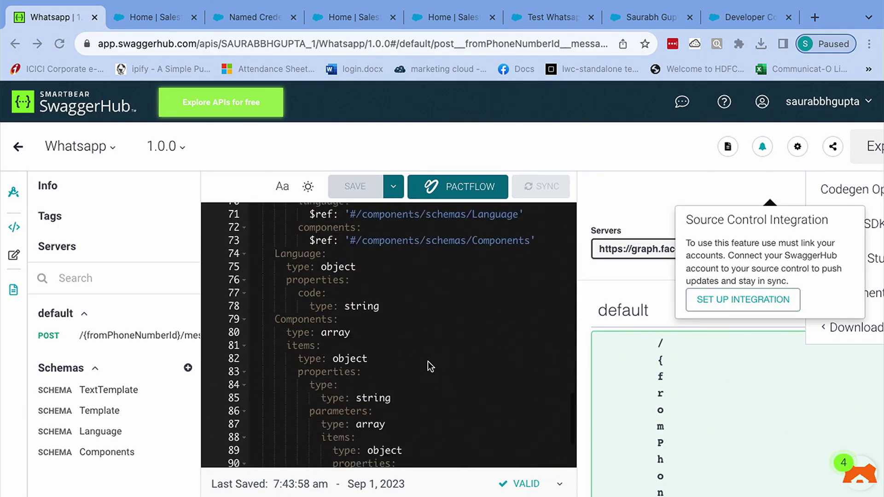
scroll(427, 361, down, 3)
scroll(693, 217, right, 2)
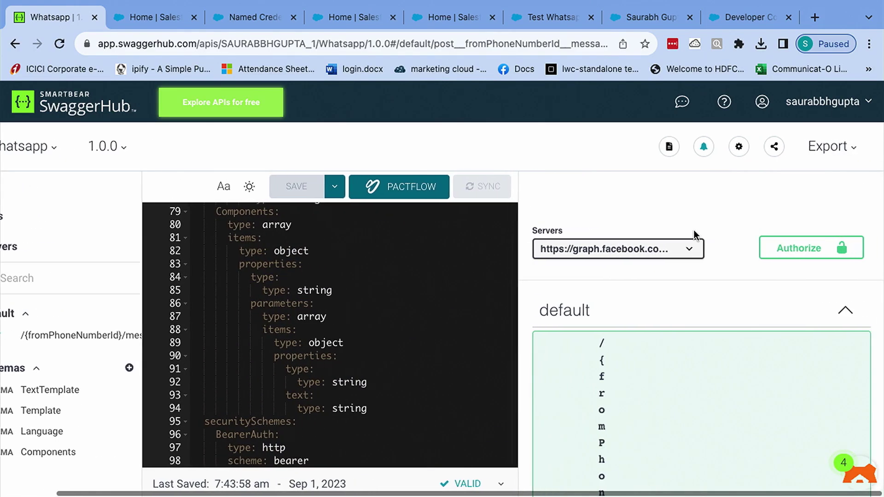
scroll(693, 230, down, 5)
scroll(695, 236, down, 15)
scroll(695, 236, up, 7)
scroll(695, 236, down, 3)
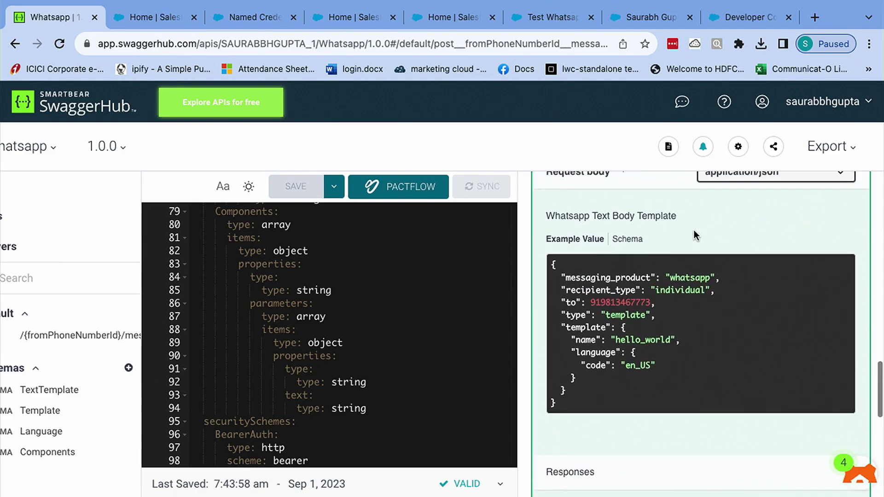
scroll(695, 236, up, 1)
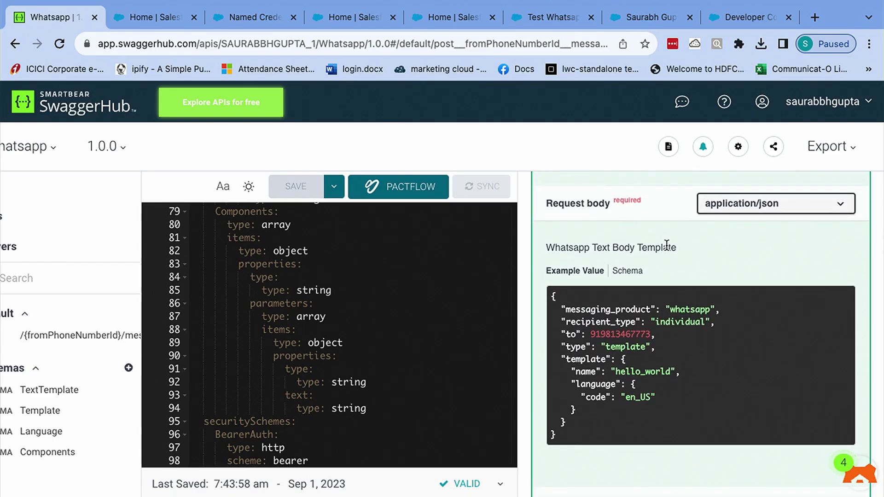
Download the Whatsapp API definition as resolved JSON.
click(814, 159)
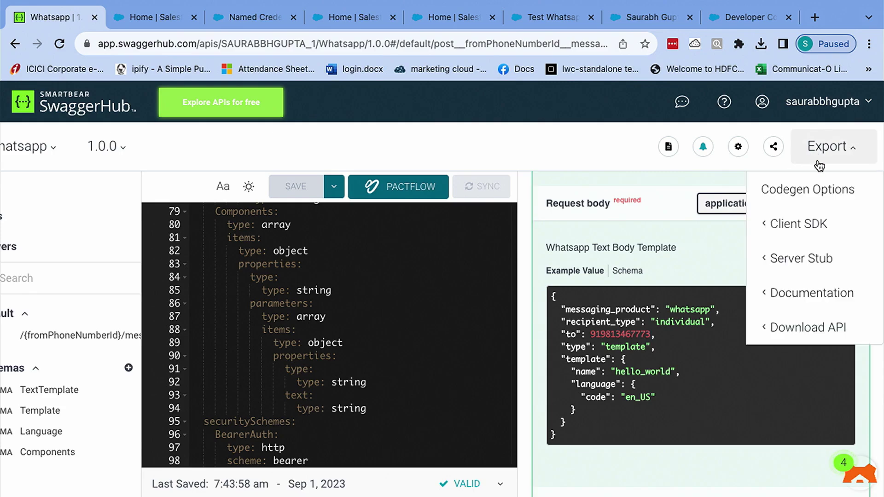
mouse_move(795, 324)
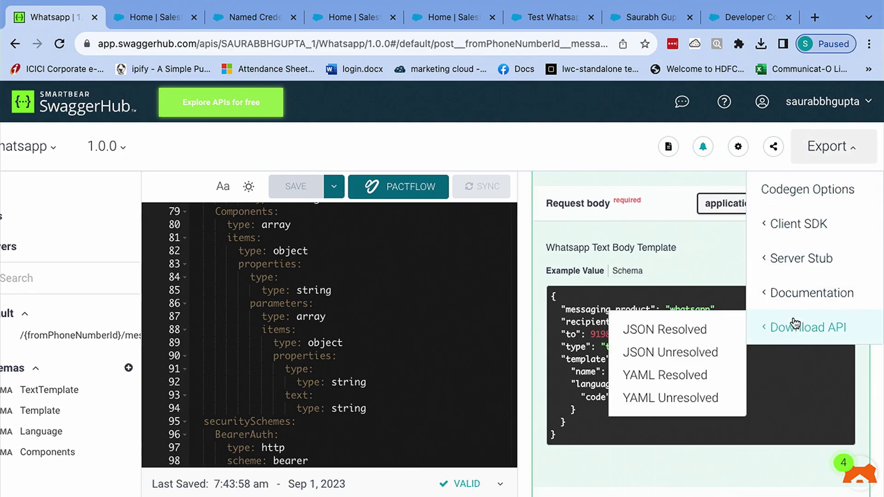
click(714, 331)
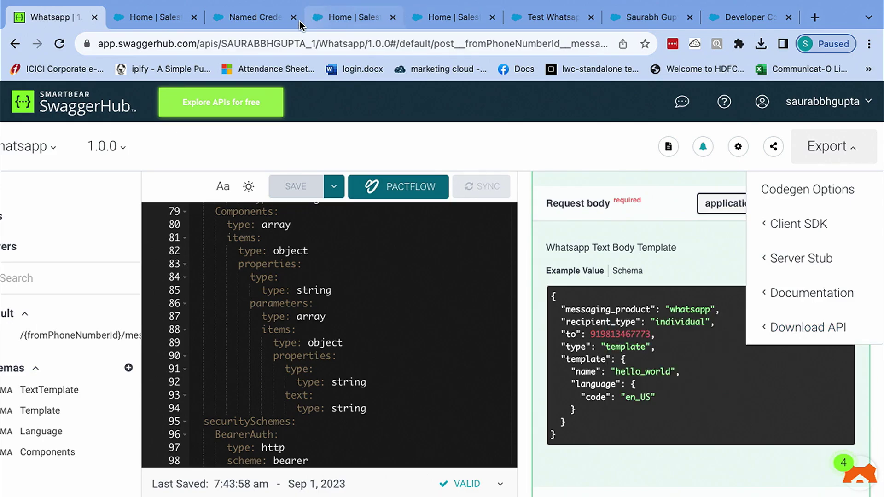
Switch to Salesforce Setup and review the Whatsapp external credential's related named credentials, principals and custom headers.
click(256, 17)
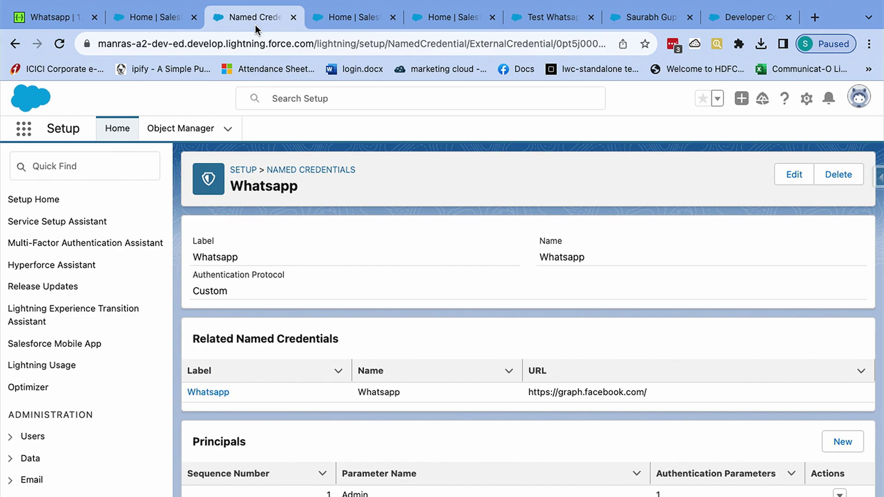
scroll(344, 208, down, 5)
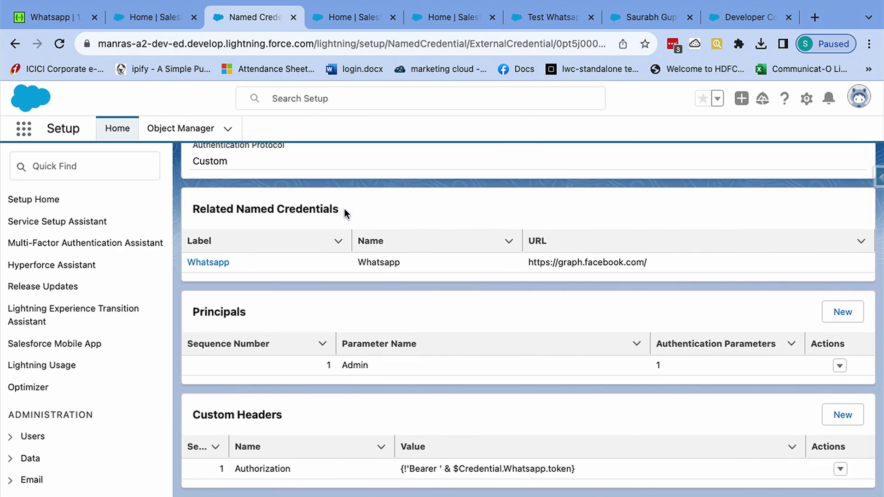
scroll(345, 208, up, 2)
scroll(345, 211, down, 2)
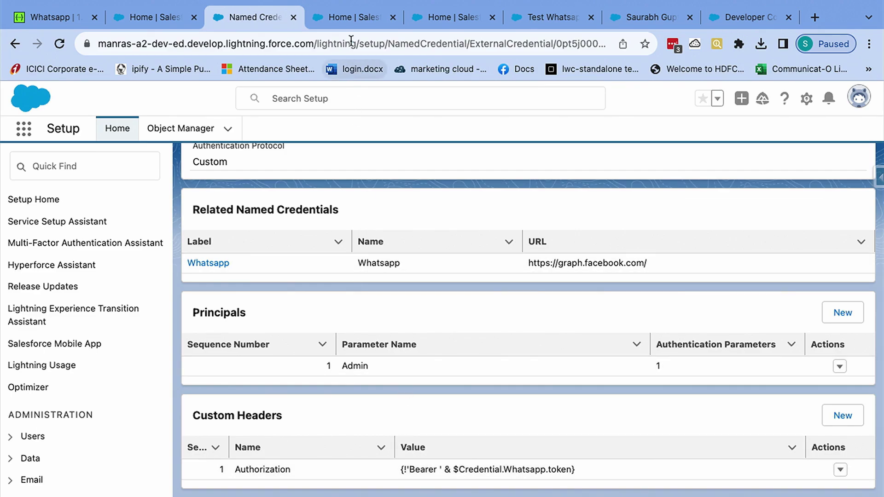
Start adding an external service in Salesforce Setup with From API Specification as the API source.
click(349, 23)
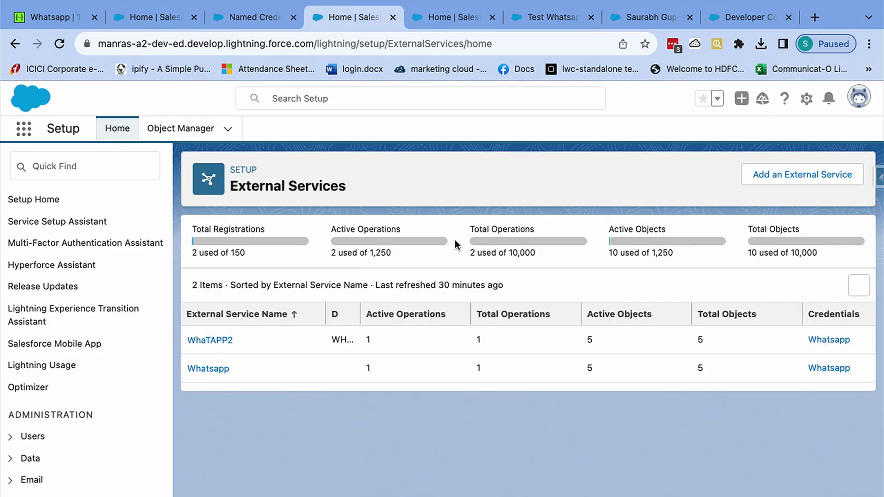
click(780, 172)
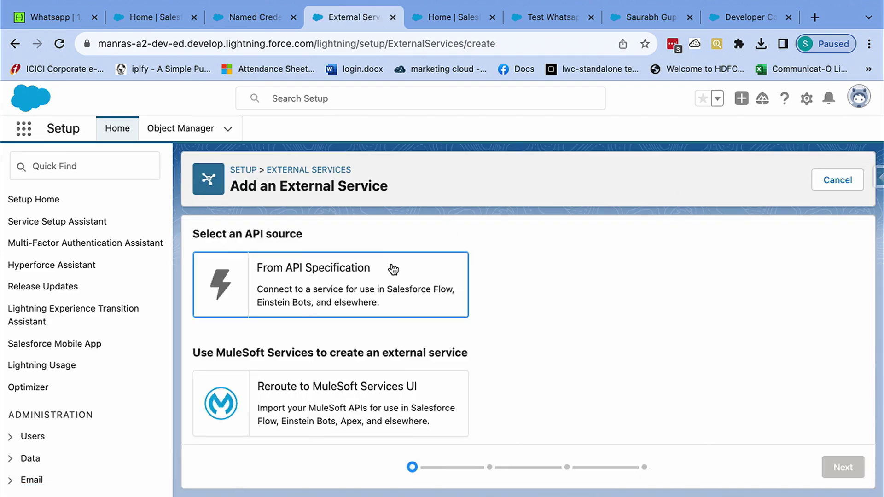
scroll(391, 269, down, 1)
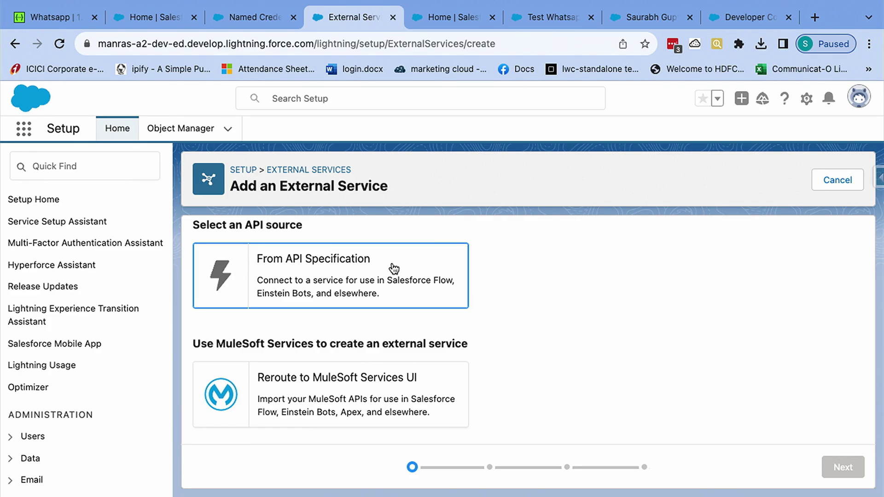
click(393, 269)
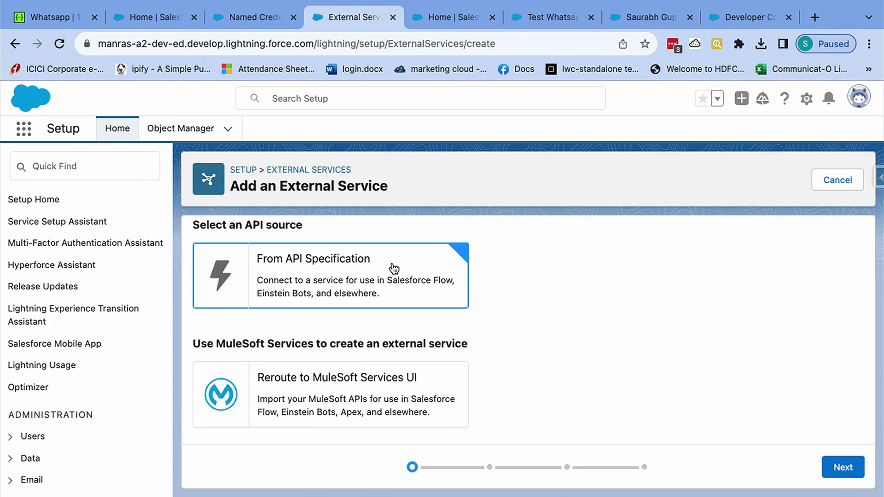
click(844, 467)
Name the external service wha with description s, choosing the Complete JSON service schema and the Whatsapp named credential.
click(298, 280)
text(wha)
click(552, 279)
text(s)
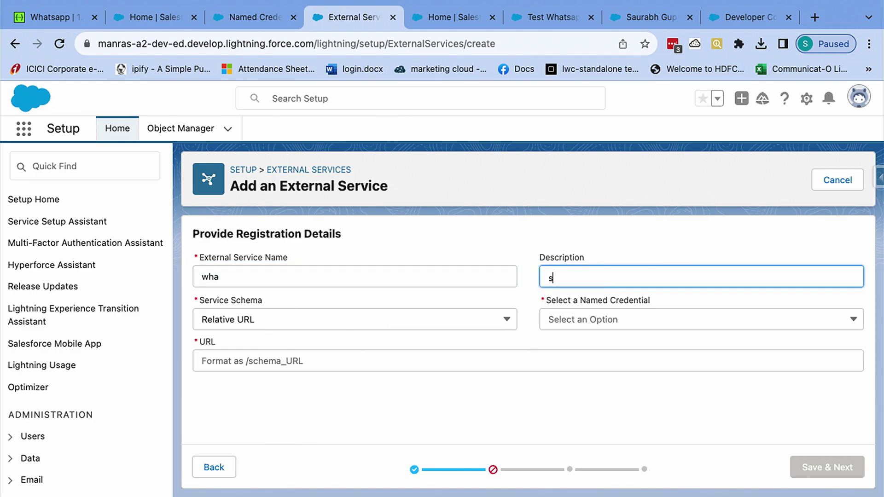
click(410, 327)
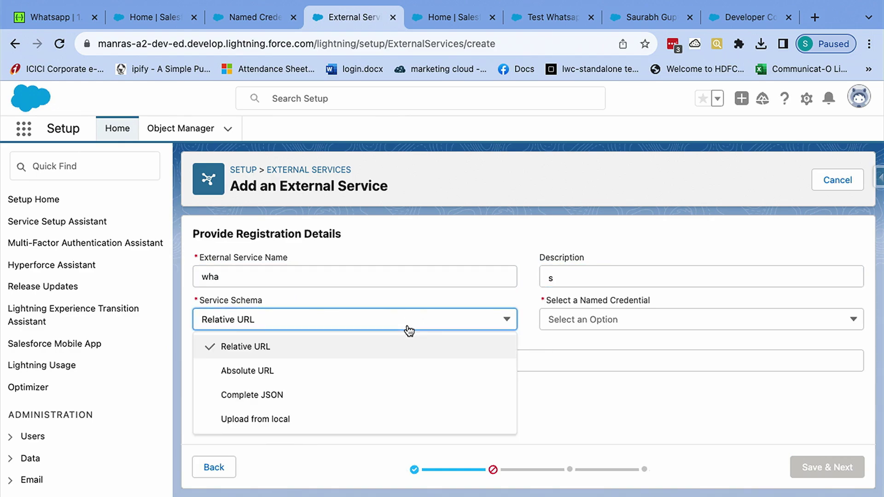
click(375, 396)
click(573, 330)
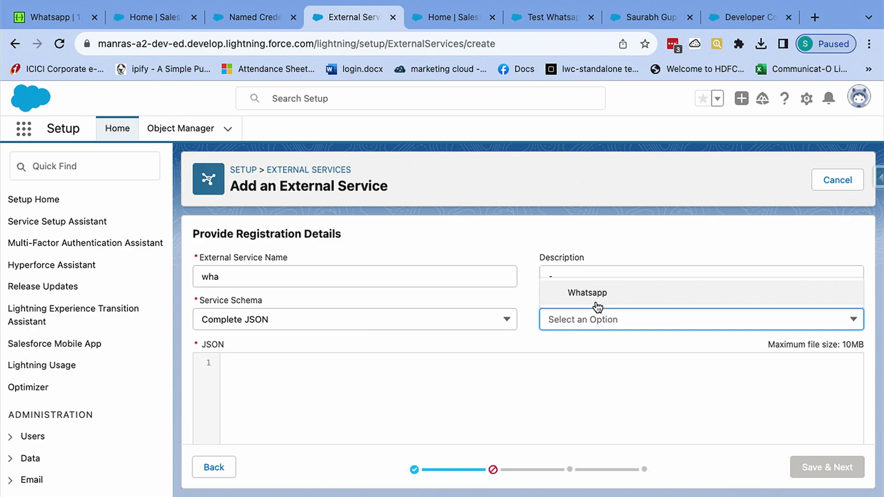
click(595, 301)
Paste the Whatsapp API's JSON definition as the service schema and save the registration details.
click(547, 360)
scroll(546, 364, down, 1)
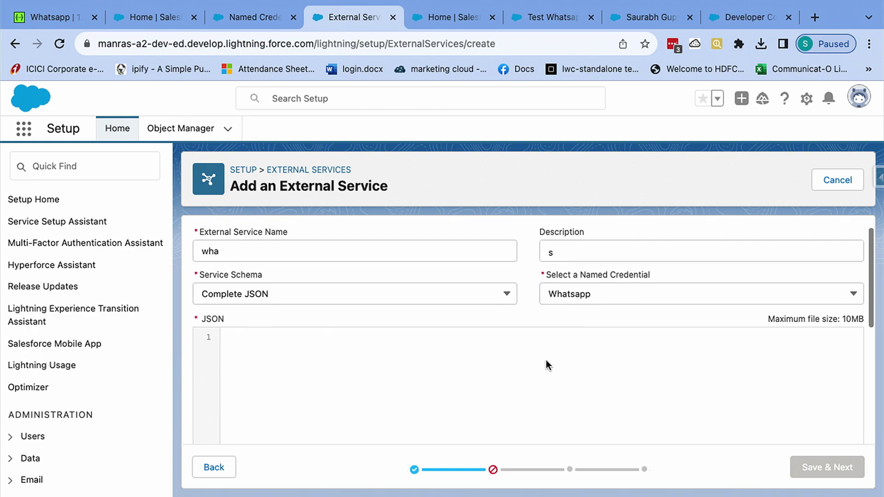
key(super+v)
scroll(546, 361, up, 5)
scroll(547, 360, up, 12)
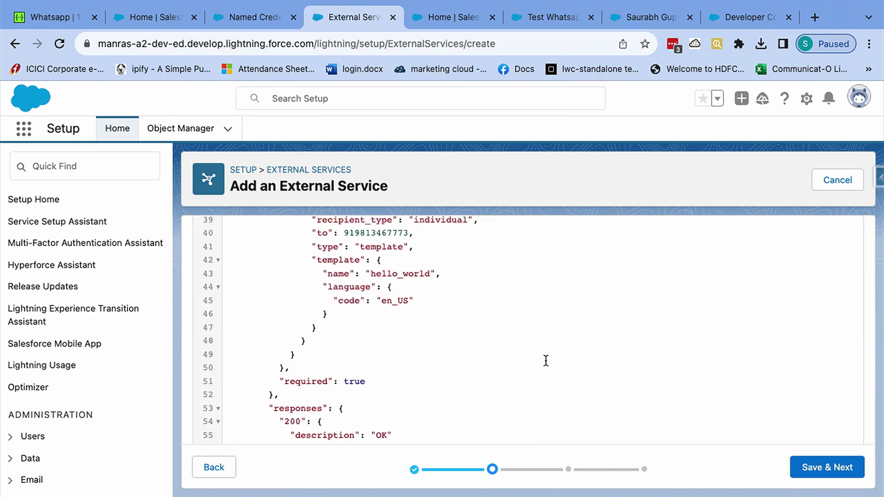
scroll(546, 361, up, 5)
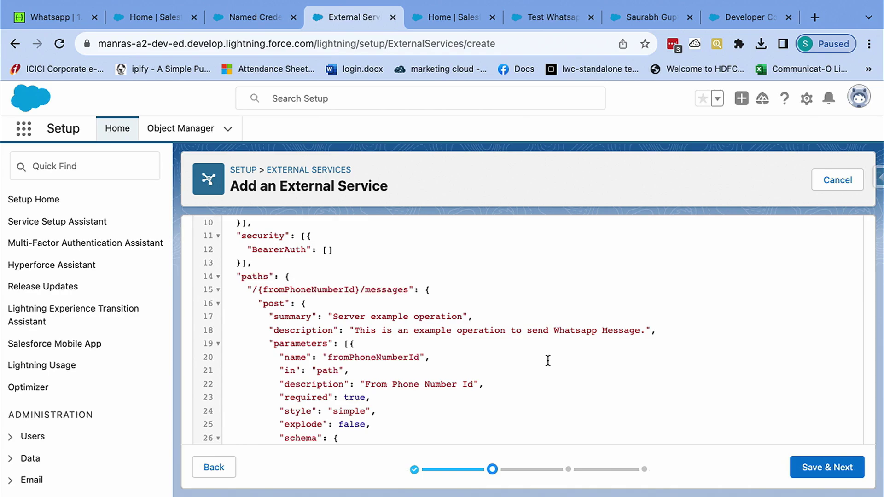
click(820, 469)
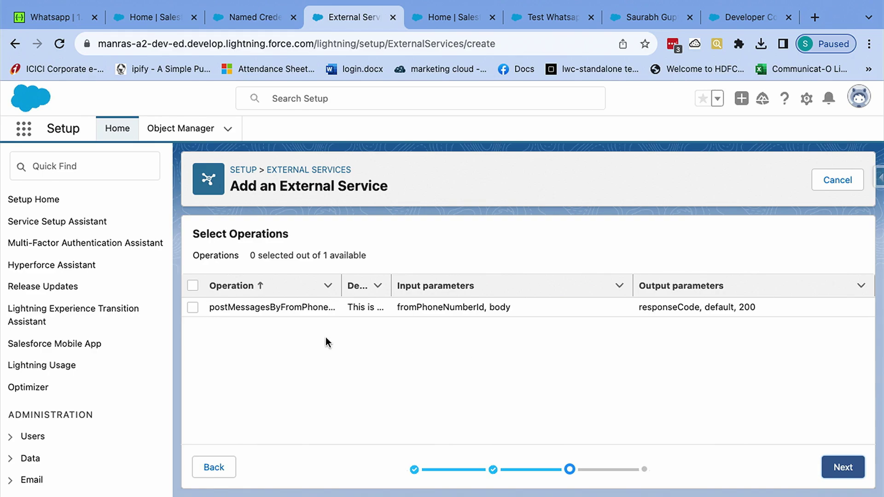
Include the postMessagesByFromPhoneNumberId operation, review its input and output parameters, and finish creating the external service.
click(192, 308)
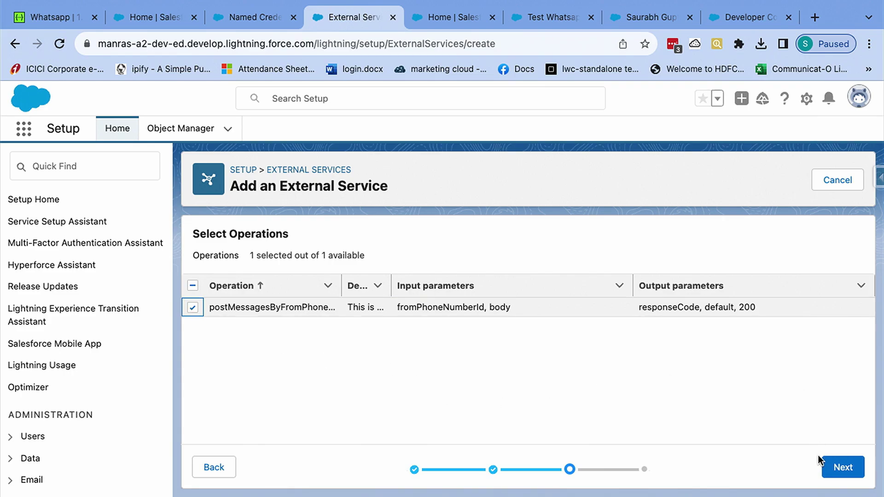
click(839, 469)
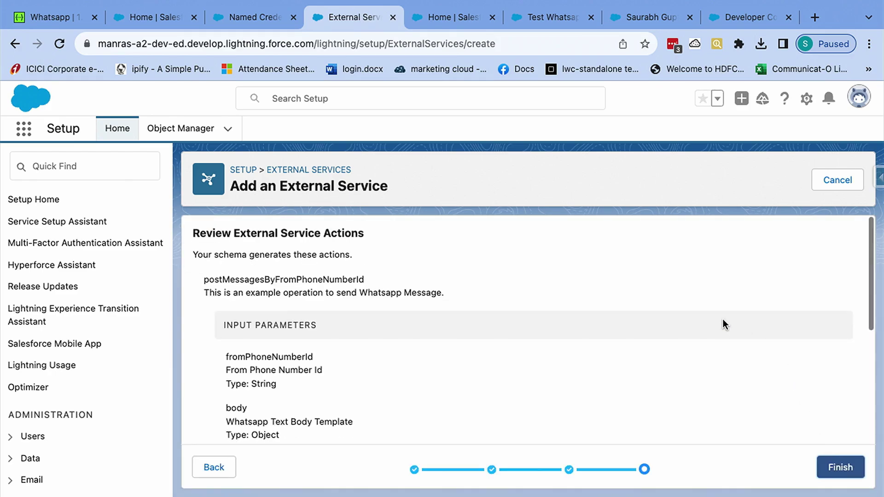
scroll(724, 323, down, 3)
scroll(724, 323, down, 1)
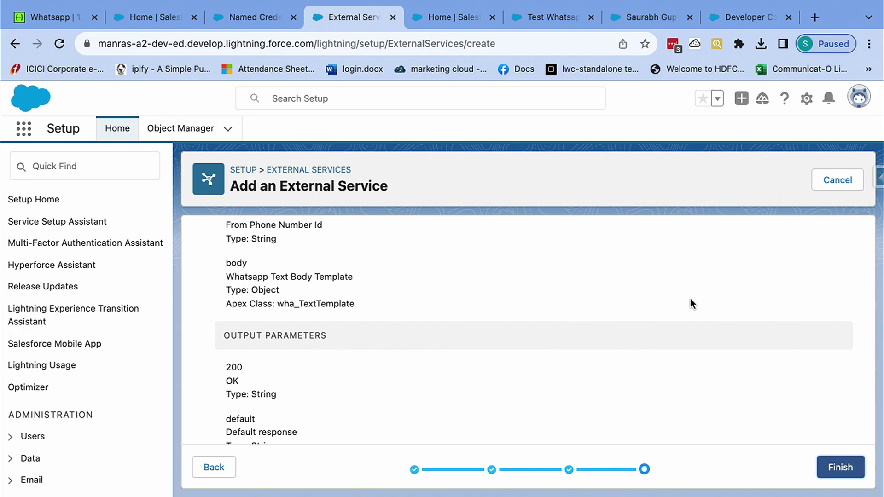
click(837, 467)
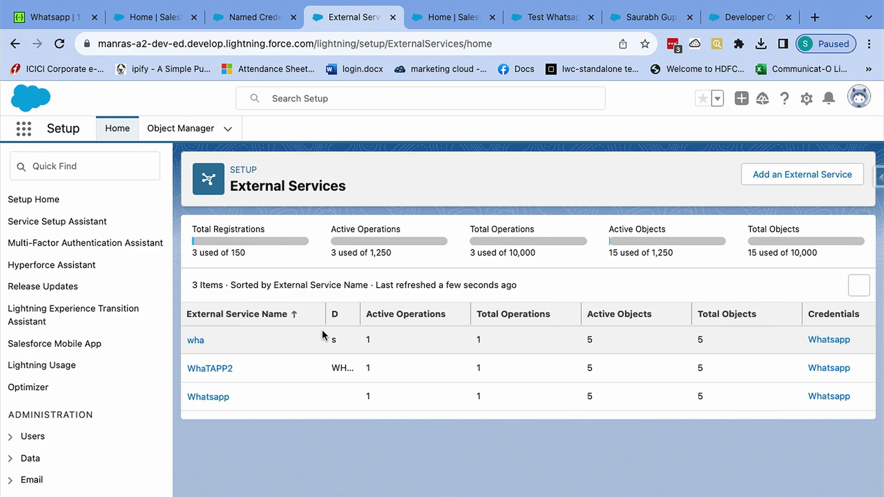
View the dynamic Apex classes of the Whatsapp external service and dismiss the password-saving prompt.
click(440, 18)
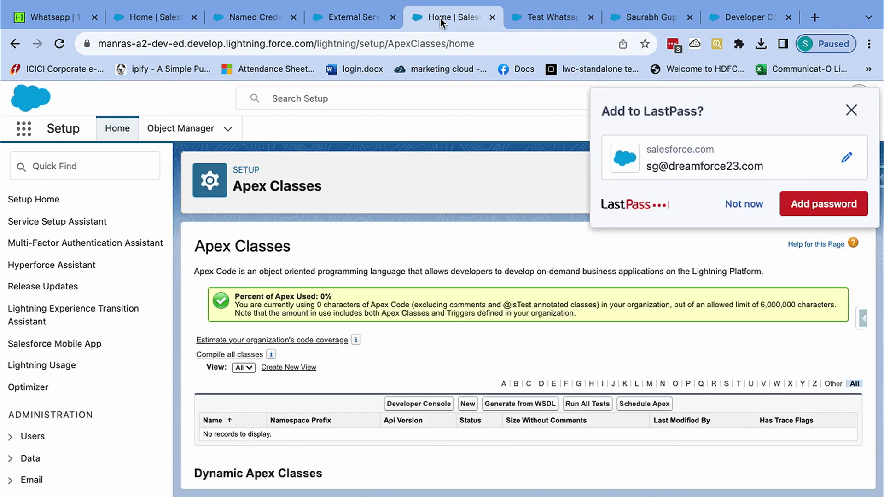
scroll(313, 321, down, 4)
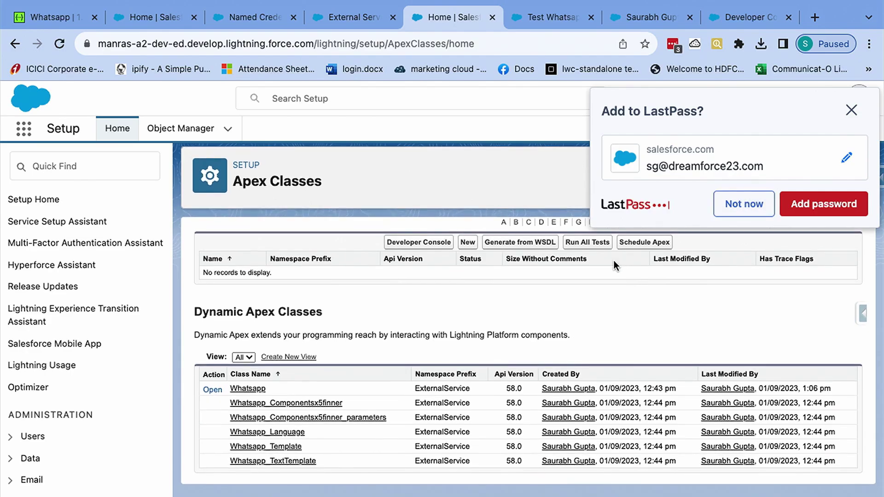
click(746, 199)
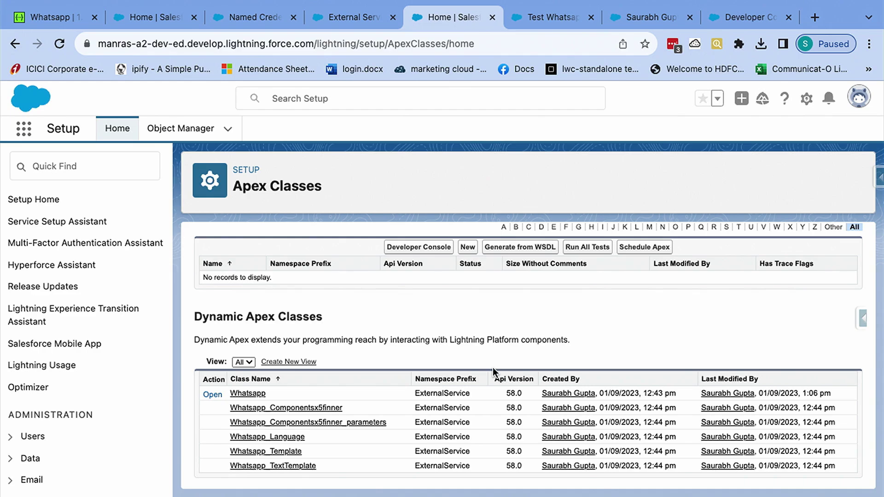
In Test Whatsapp Flow, review the variable values of the Assign Values to Template Parameters element and close it without changes.
click(546, 23)
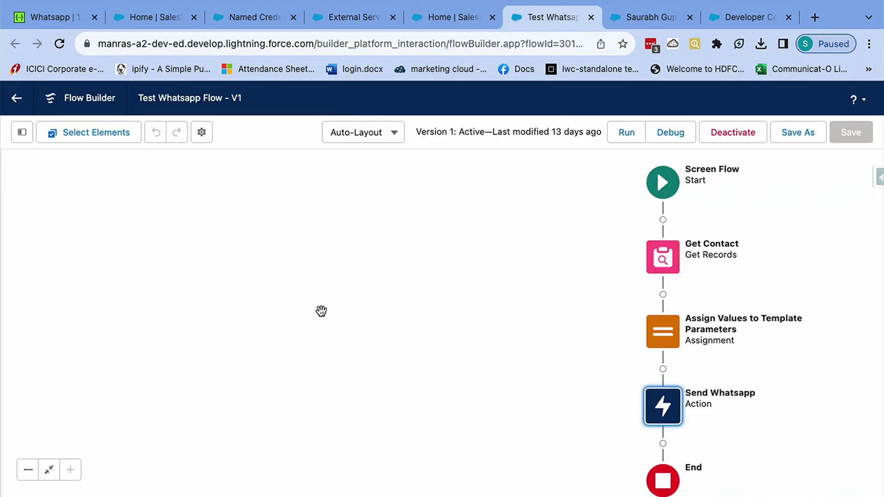
click(339, 309)
drag(340, 309, 82, 303)
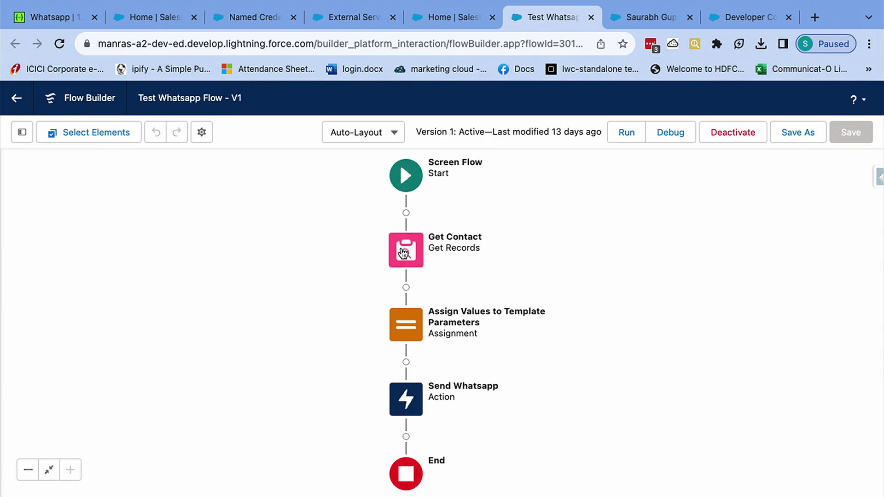
double_click(407, 329)
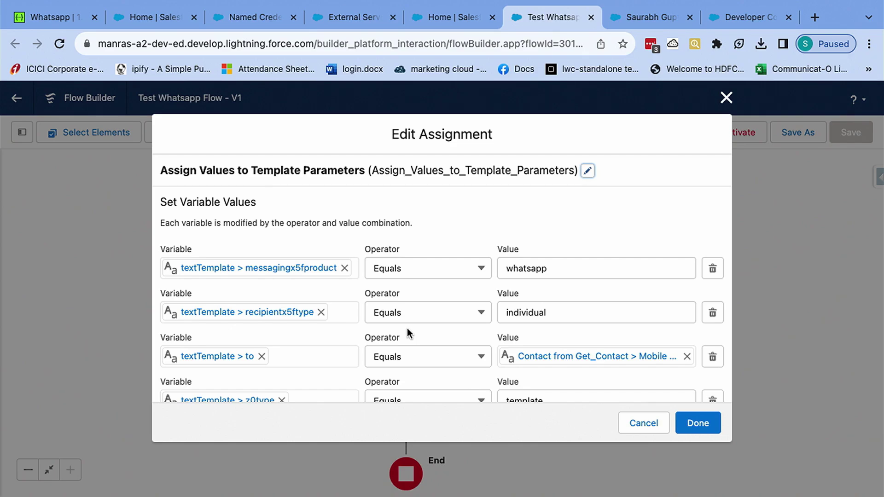
scroll(407, 328, down, 3)
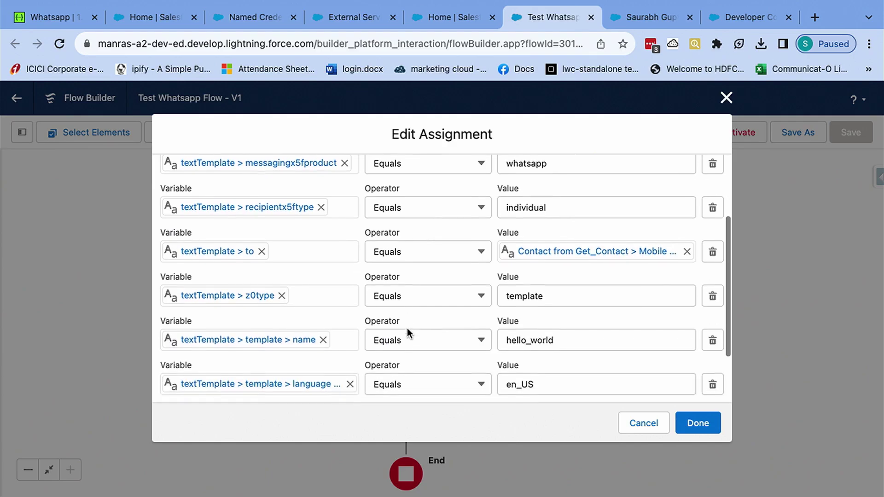
scroll(407, 328, down, 1)
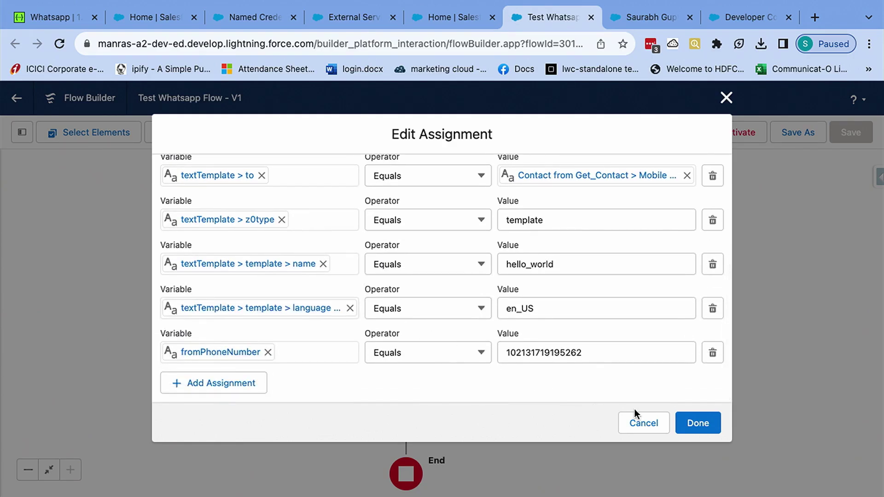
click(652, 428)
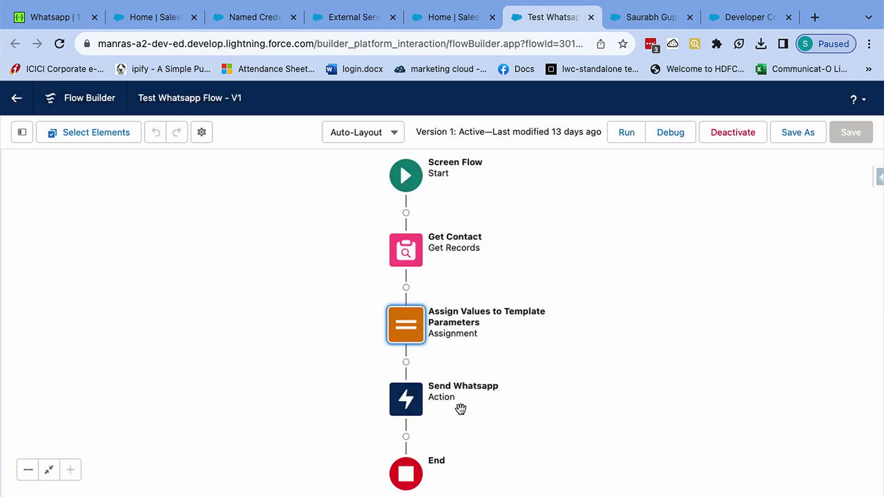
Review the body and fromPhoneNumberId input values of the flow's Send Whatsapp action and close it without changes.
double_click(413, 396)
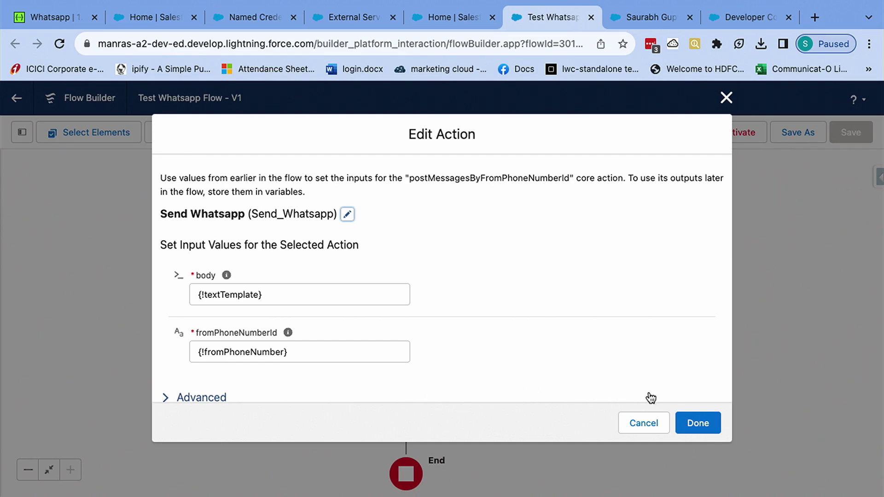
click(698, 423)
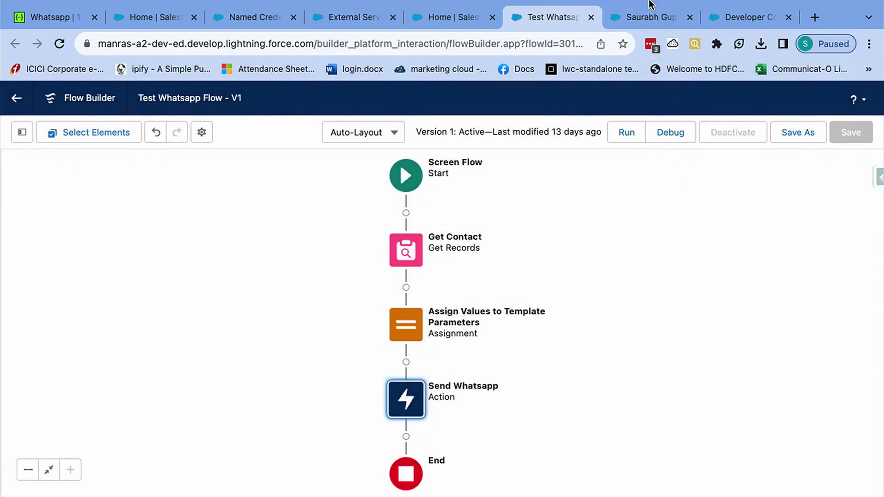
Check the mobile number in the contact record's details, run the Send Whatsapp action for that contact and close its dialog.
click(645, 13)
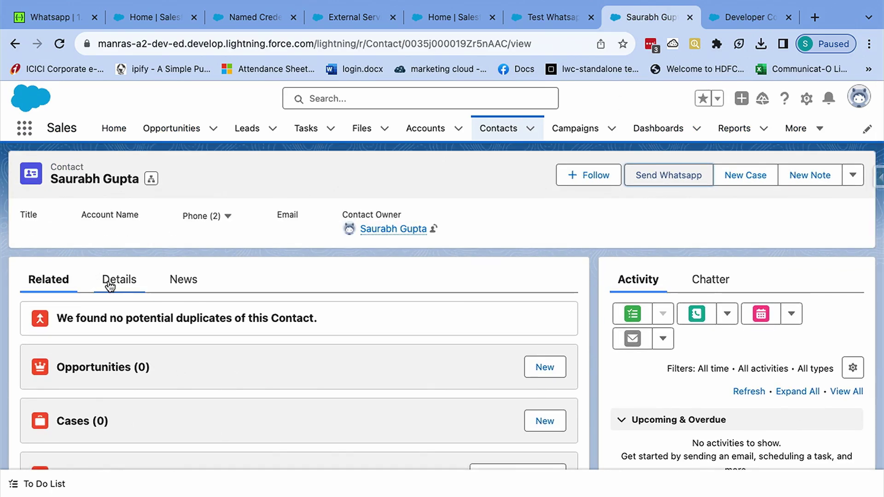
click(114, 283)
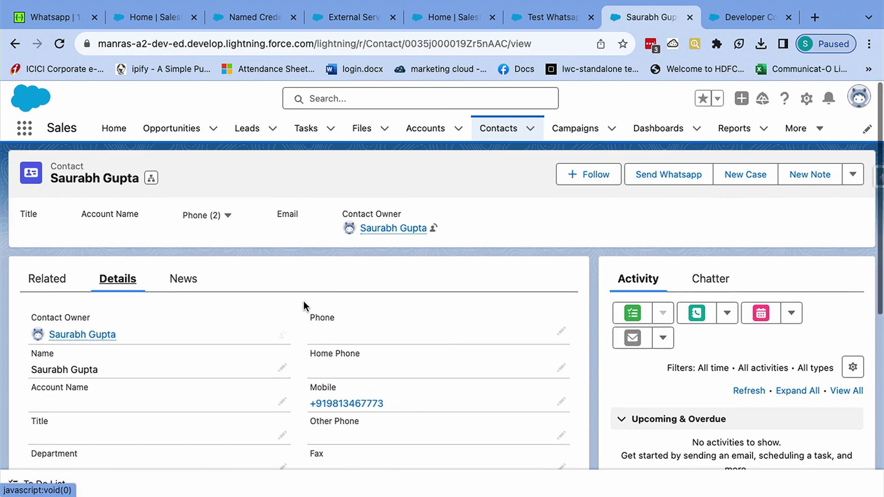
scroll(303, 301, down, 2)
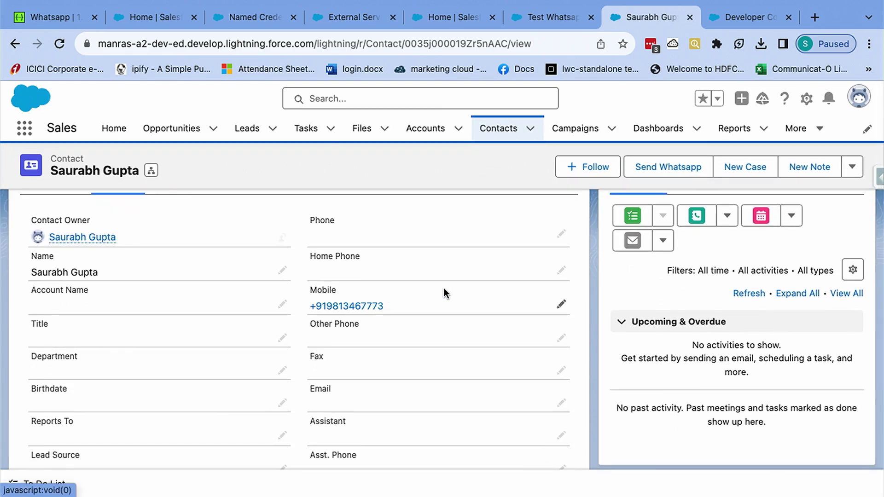
scroll(443, 288, up, 2)
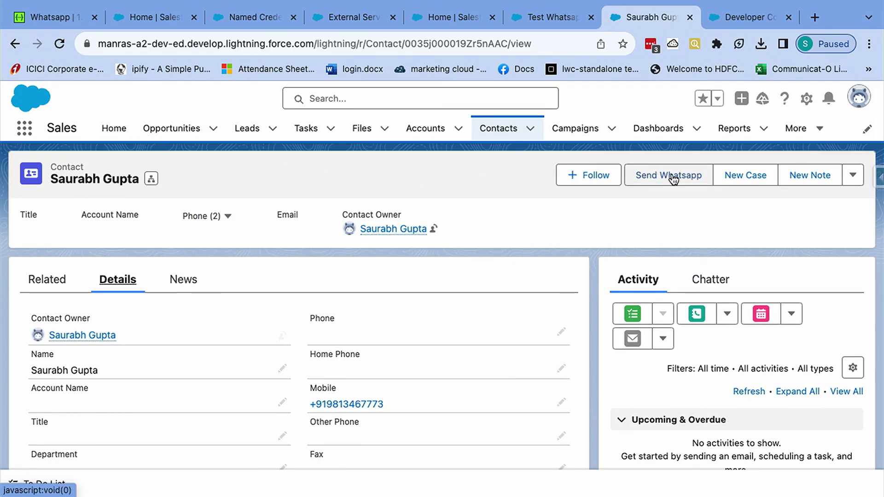
click(673, 178)
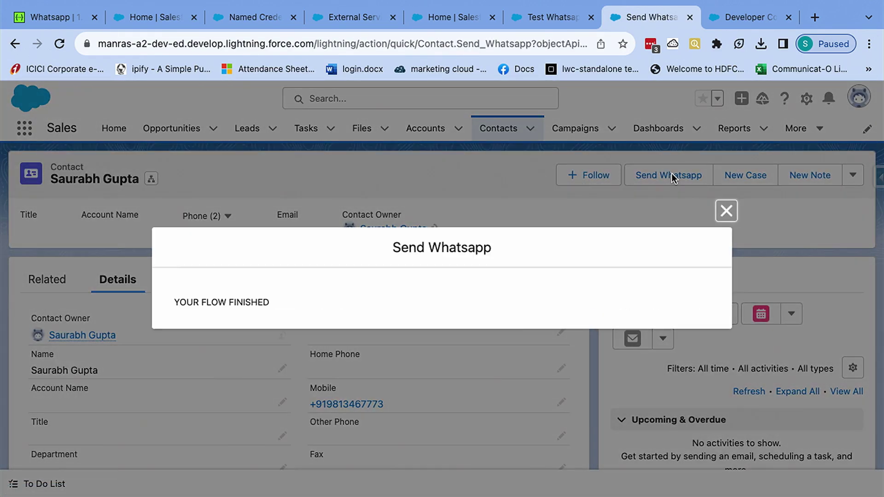
click(726, 210)
Switch to WhatsApp, open the Test Whatsapp chat and highlight the text of the latest Hello World message.
key(ctrl+Left)
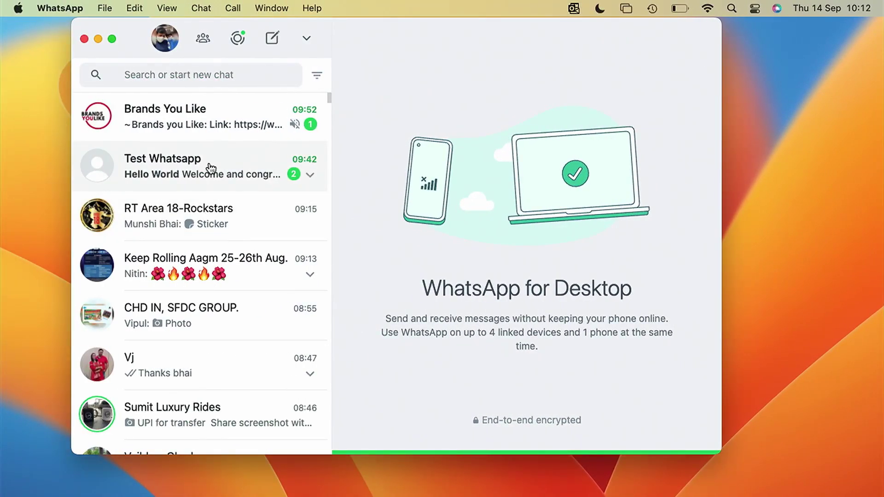
click(211, 169)
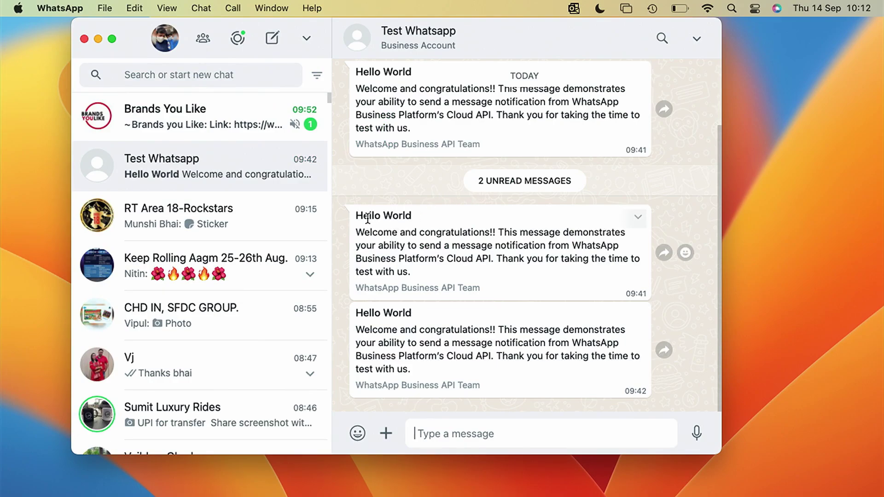
drag(352, 310, 459, 389)
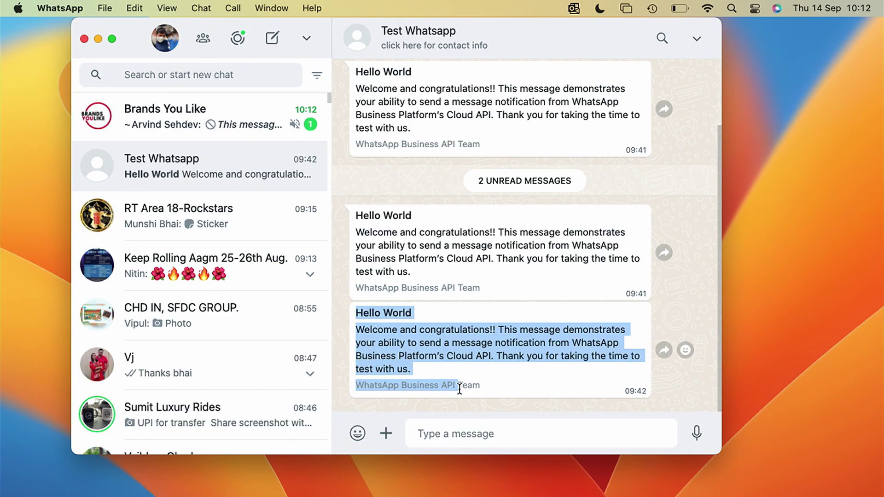